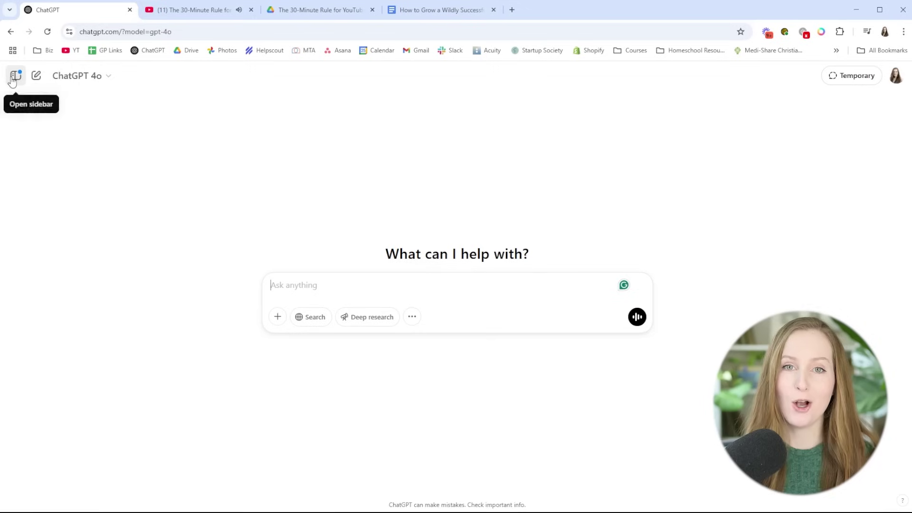
# Go to My GPTs from the profile menu and start a new GPT draft
pyautogui.click(16, 75)
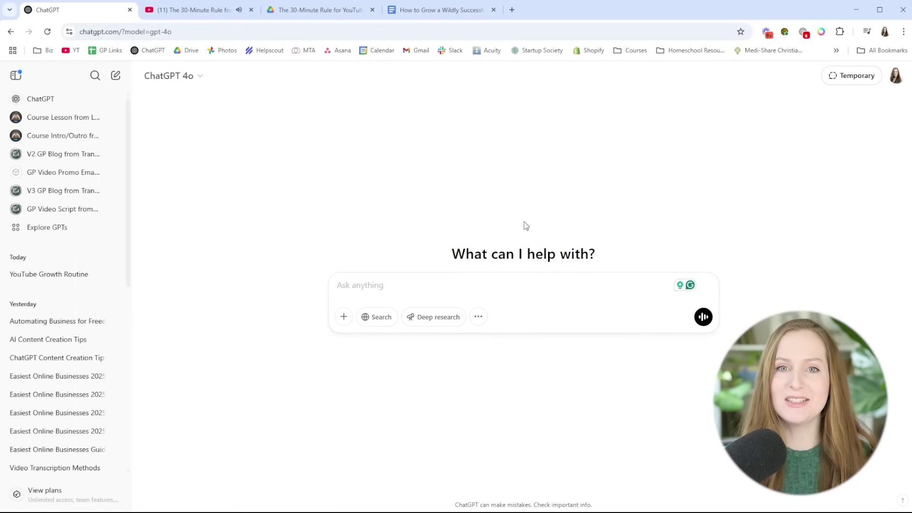
pyautogui.click(897, 76)
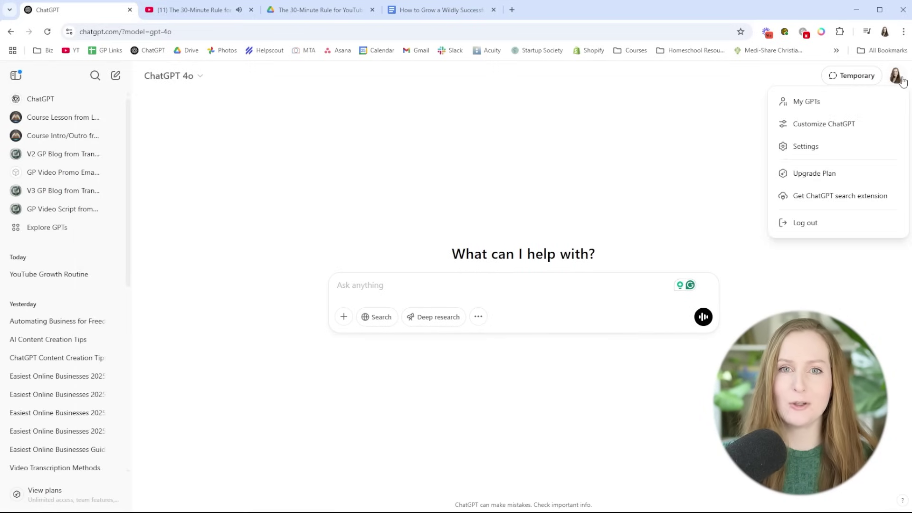
pyautogui.click(852, 98)
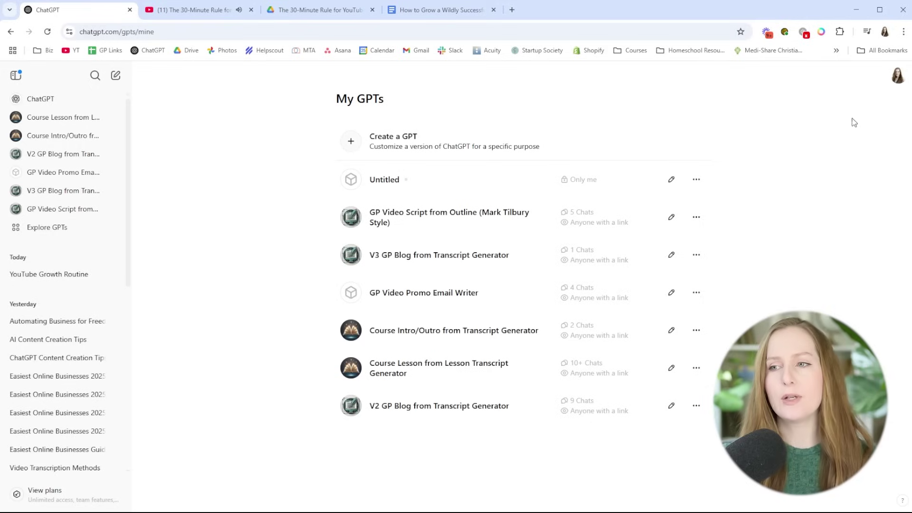
pyautogui.click(416, 148)
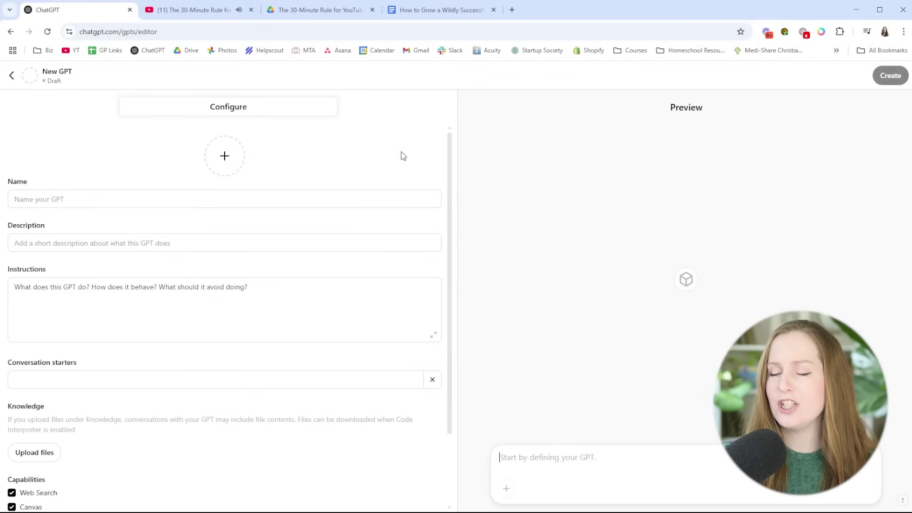
# Name the GPT 'Blog Post Writer - From YT Transcript' and generate its profile image with DALL·E
pyautogui.click(31, 199)
pyautogui.write('Blog Post Writer - From YT Transcript')
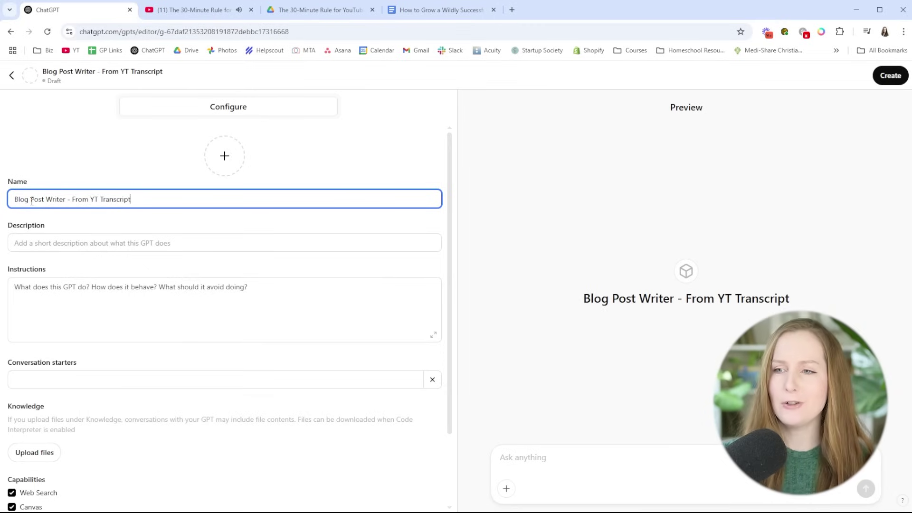
pyautogui.click(227, 156)
pyautogui.click(243, 219)
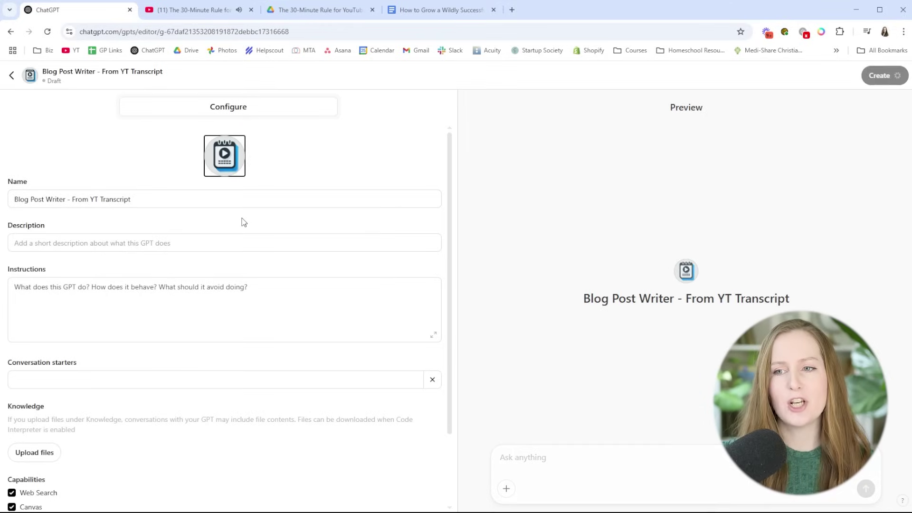
pyautogui.click(209, 242)
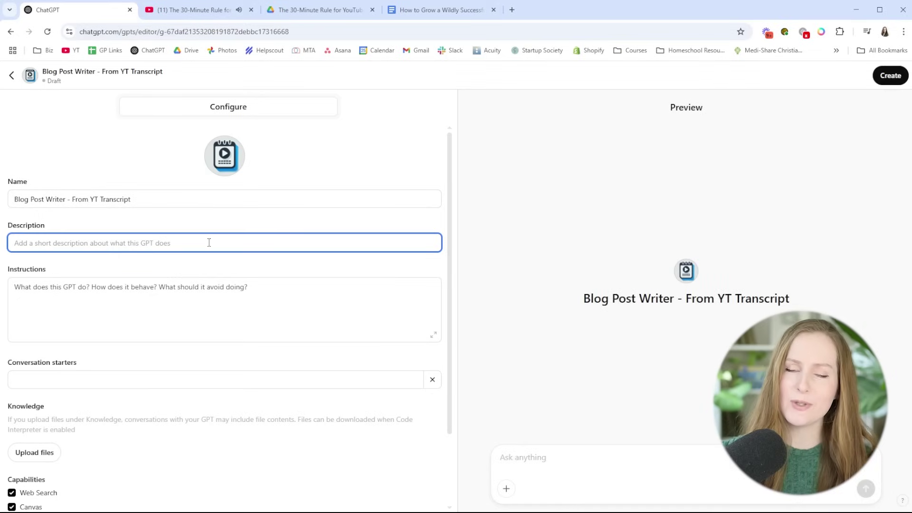
# Place the cursor in the draft GPT's Instructions field
pyautogui.click(226, 308)
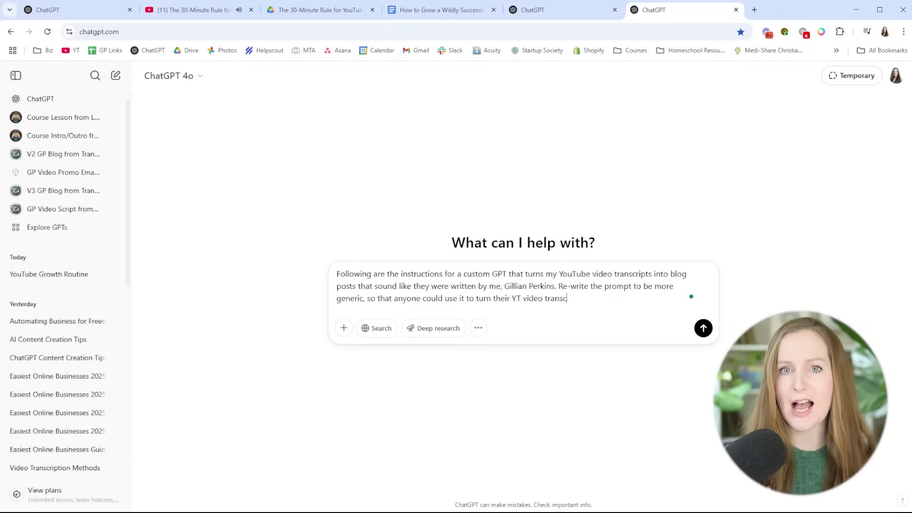
# Finish the conversational blog-post rewrite request, paste the original instructions under 'Prompt:', and send it
pyautogui.write('ript into a well')
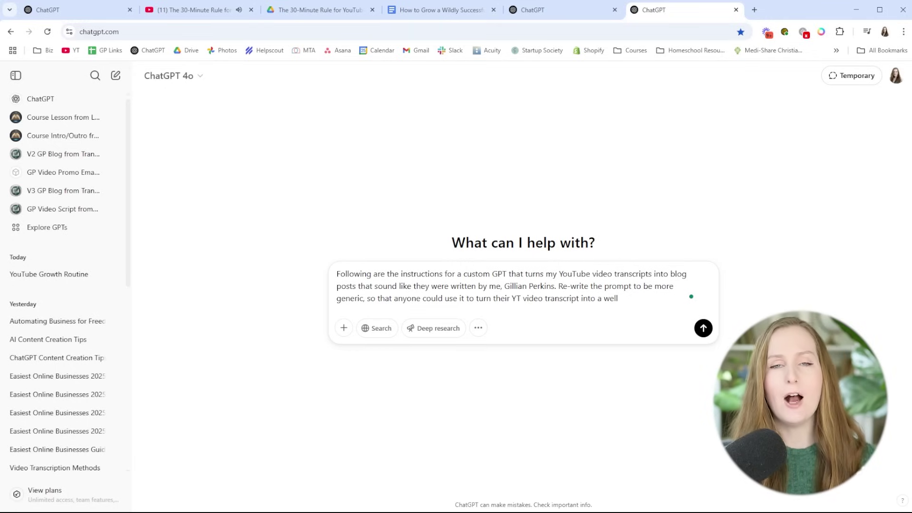
pyautogui.write('-written, natural sounding, convers')
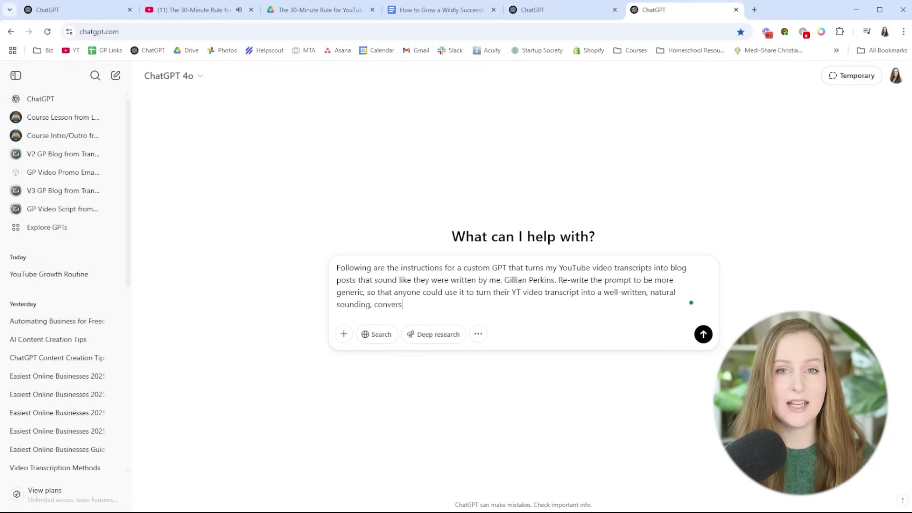
pyautogui.write('ational-tone blog post.')
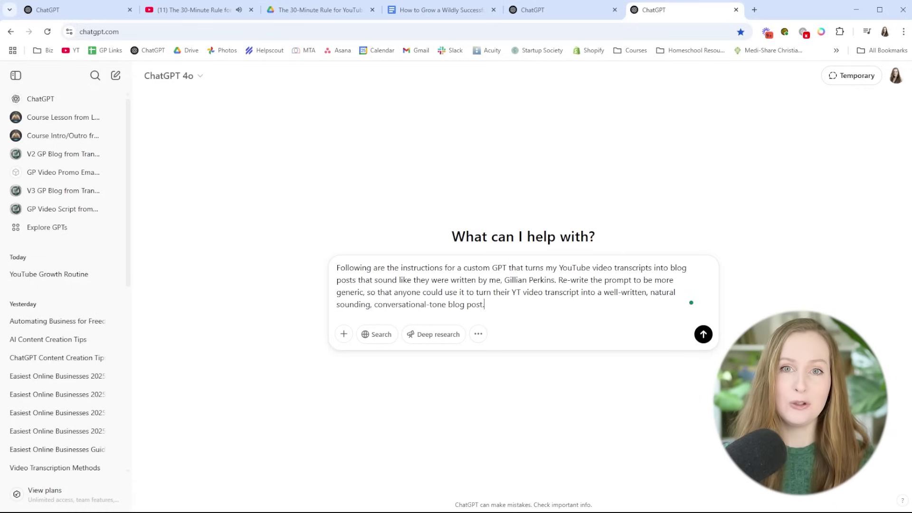
pyautogui.hotkey('shift', 'Return')
pyautogui.hotkey('shift', 'Return')
pyautogui.write('Prompt:')
pyautogui.hotkey('shift', 'Return')
pyautogui.hotkey('shift', 'Return')
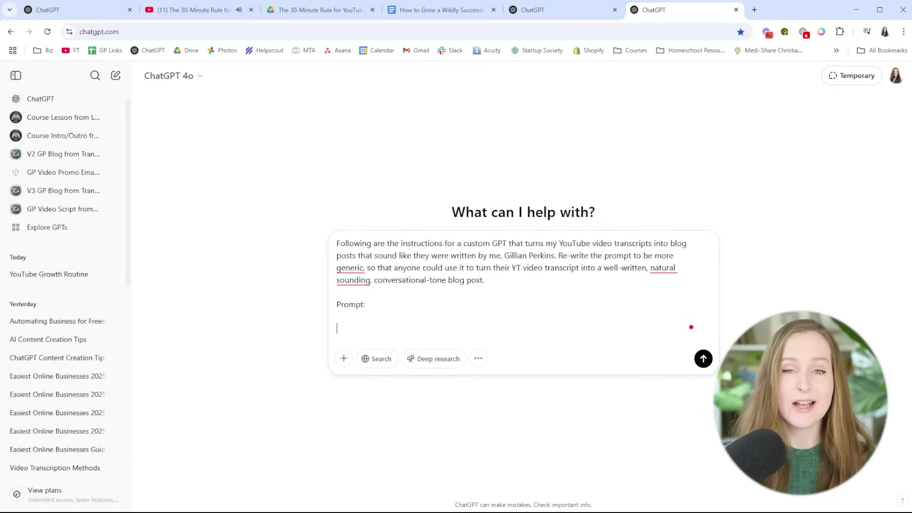
pyautogui.hotkey('ctrl', 'v')
pyautogui.click(704, 358)
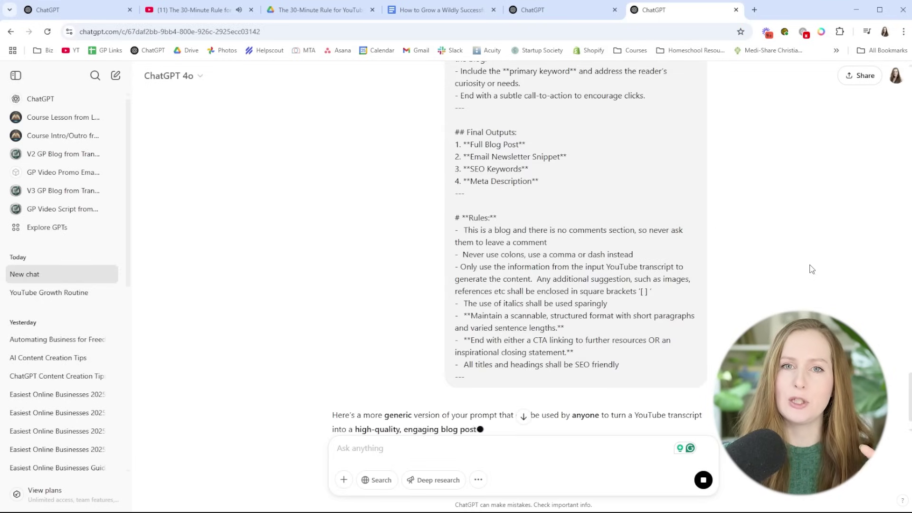
pyautogui.scroll(-3, 828, 297)
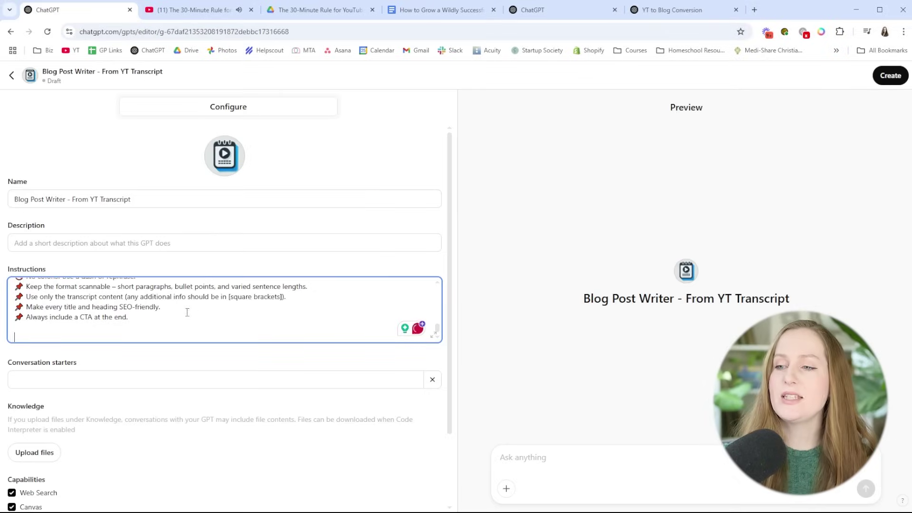
# Scroll back up through the rewritten YouTube Transcript to Blog Post Transformation Prompt
pyautogui.scroll(20, 187, 312)
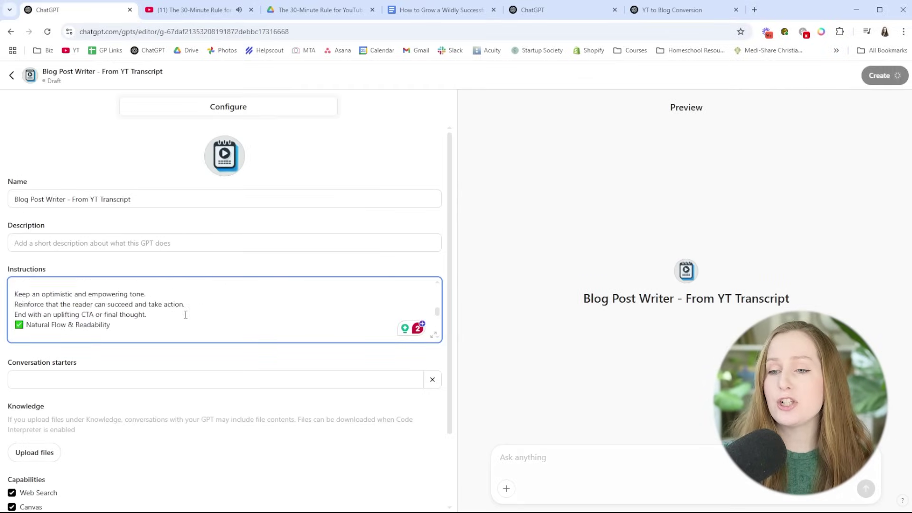
# Review Capabilities, upload knowledge files, then open the 30-minute YouTube growth video
pyautogui.scroll(1, 186, 315)
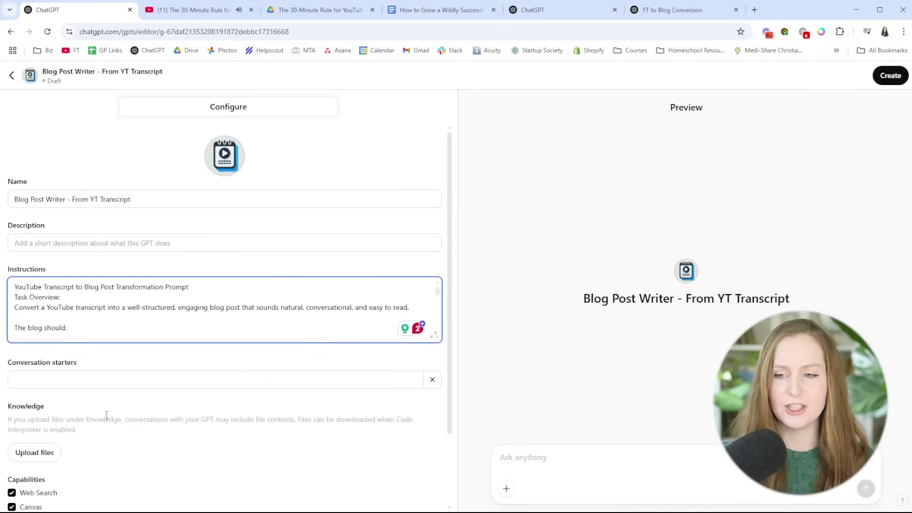
pyautogui.scroll(-1, 107, 415)
pyautogui.scroll(-1, 105, 412)
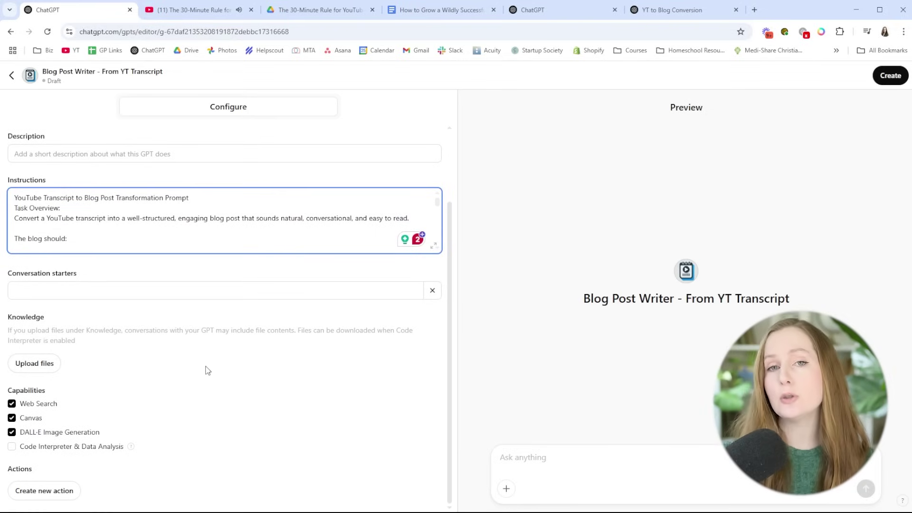
pyautogui.click(45, 372)
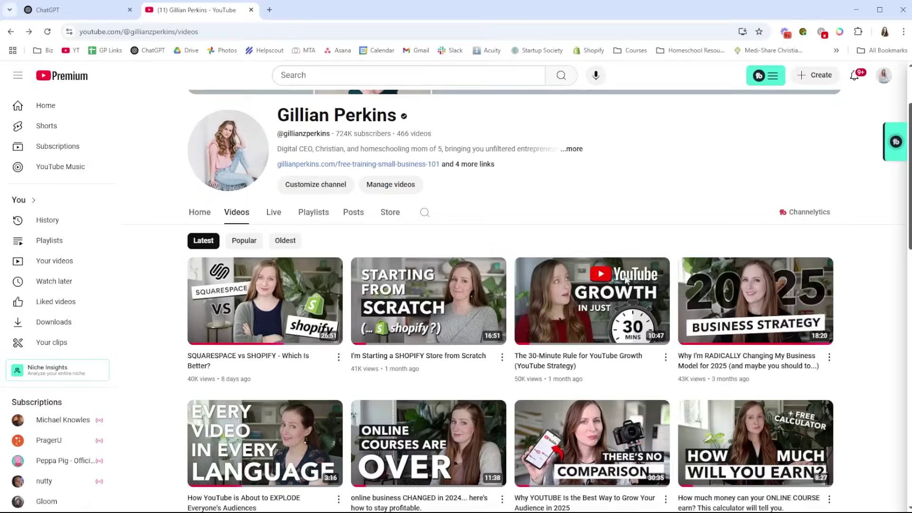
pyautogui.click(595, 314)
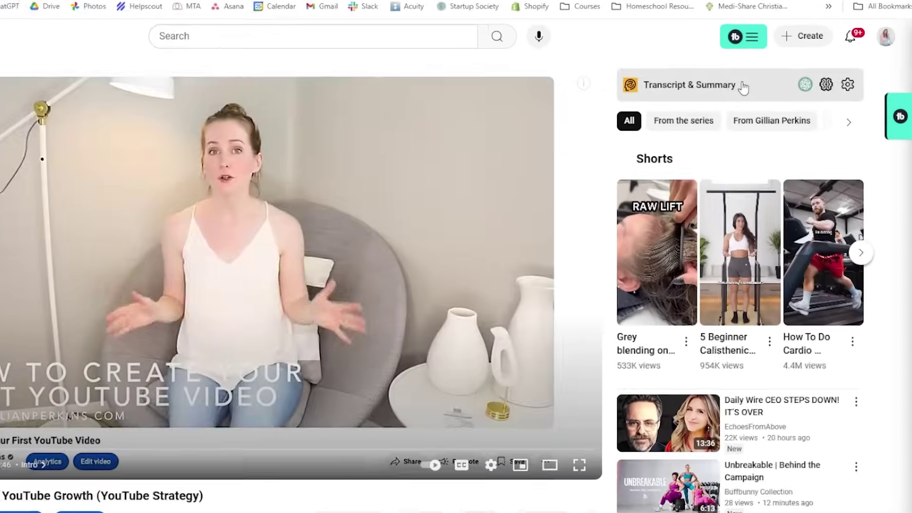
# Show the Transcript & Summary panel for The 30-Minute Rule for YouTube Growth video
pyautogui.click(753, 104)
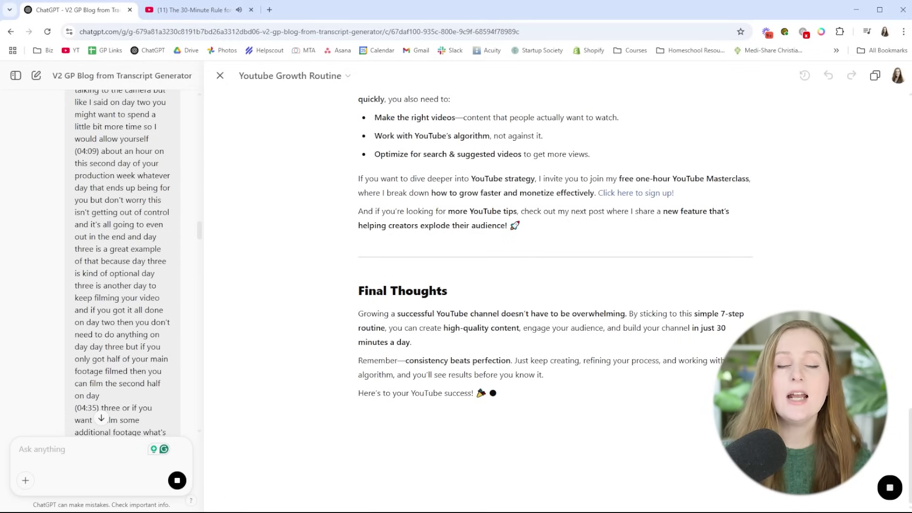
# Finish and submit the request to expand the Day 1: Plan Your Video intro
pyautogui.write('tion of the blog post.')
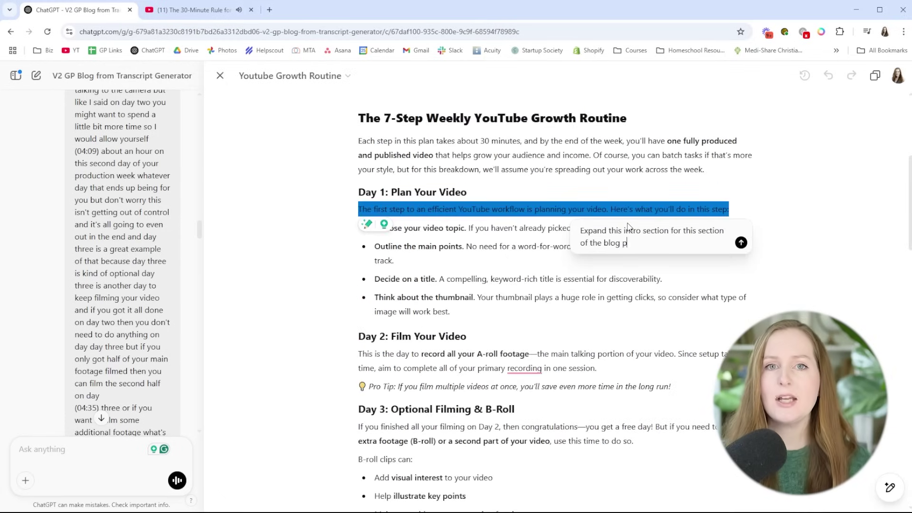
pyautogui.press('Return')
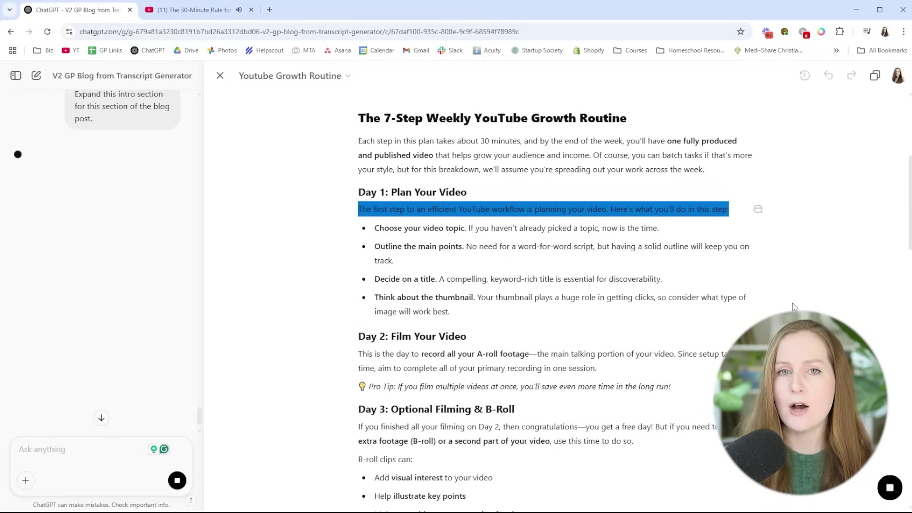